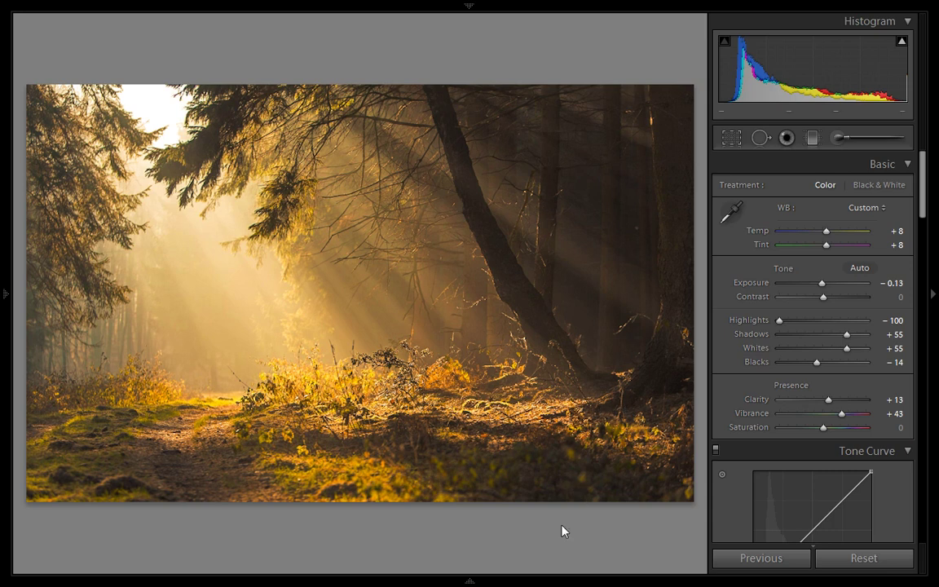
Toggle Before/After on the golden edit, then reset every Basic setting to 0 and white balance to As Shot
key(backslash)
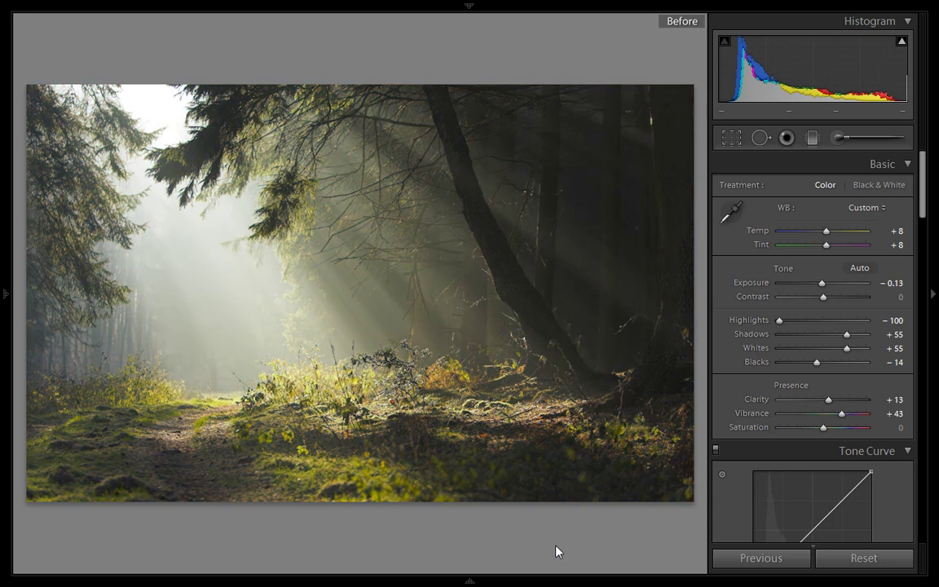
key(backslash)
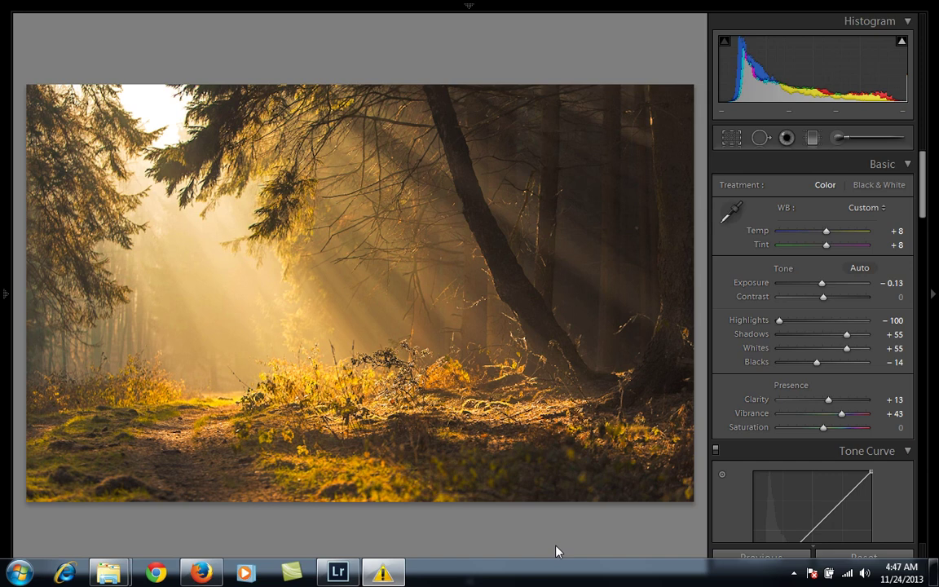
key(ctrl+shift+r)
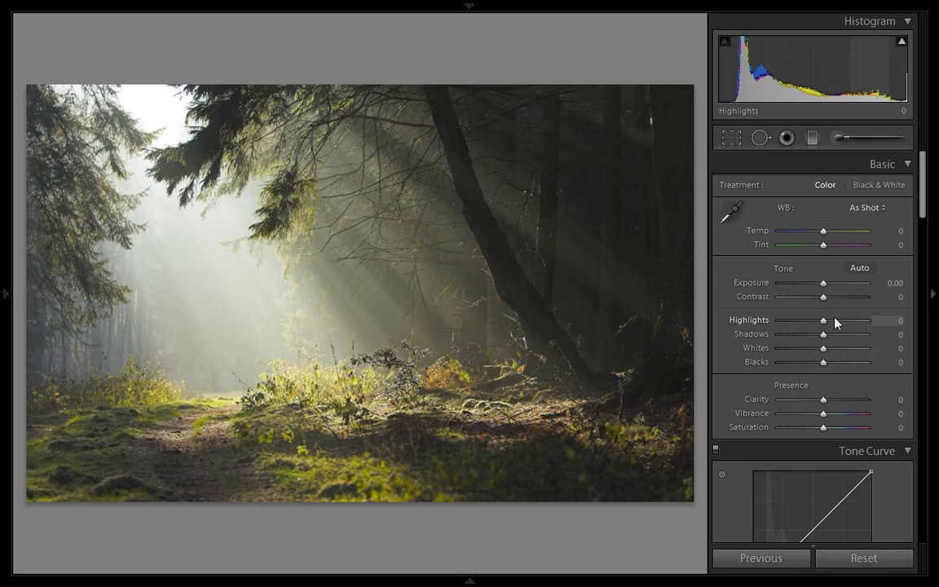
Set Highlights to -100, Shadows to +46 and Contrast to +19, then compare Before/After
drag(822, 324, 765, 328)
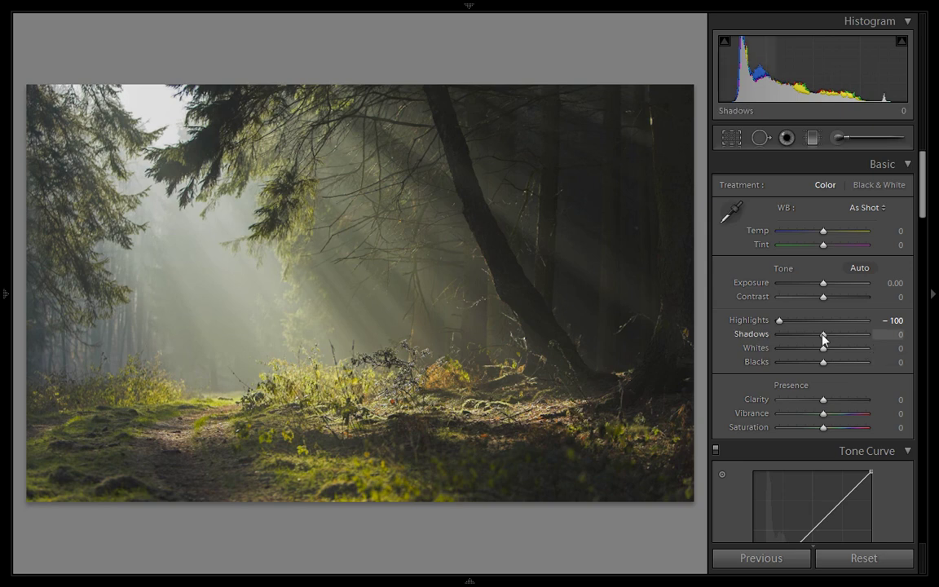
drag(821, 335, 839, 336)
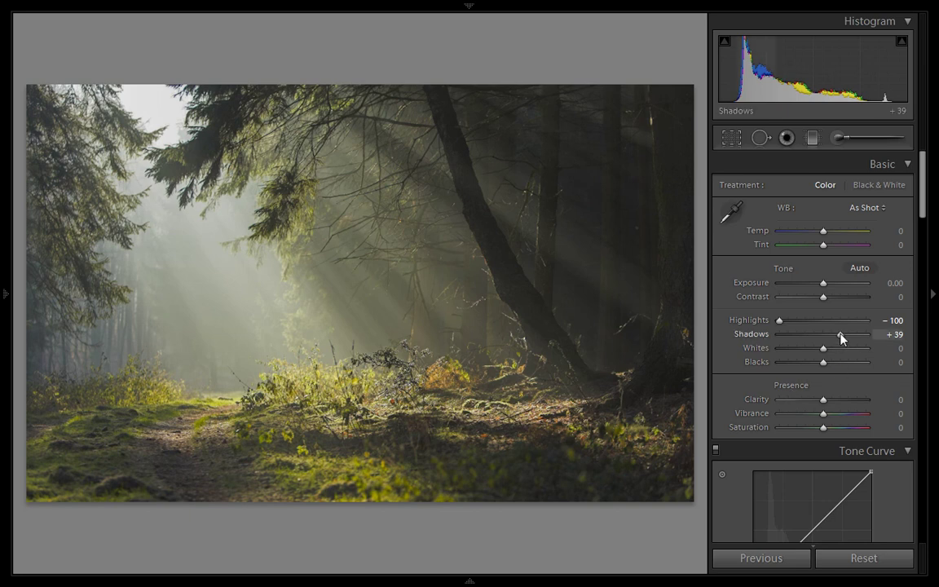
drag(841, 336, 844, 335)
drag(823, 298, 831, 300)
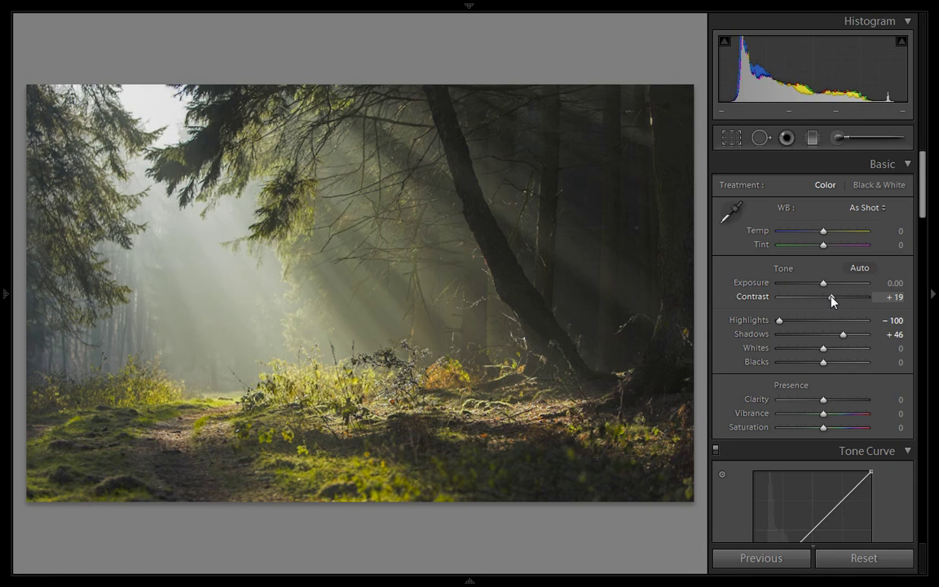
key(backslash)
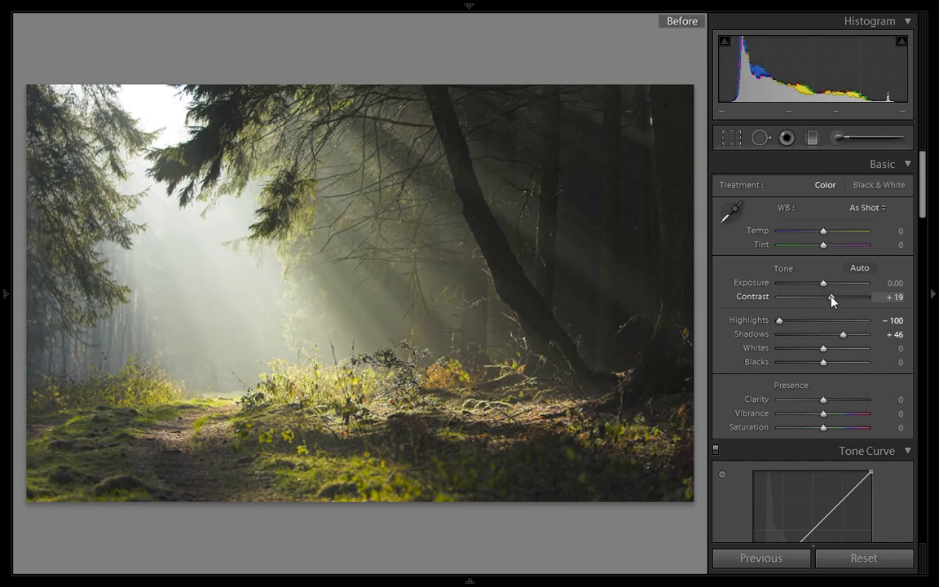
key(backslash)
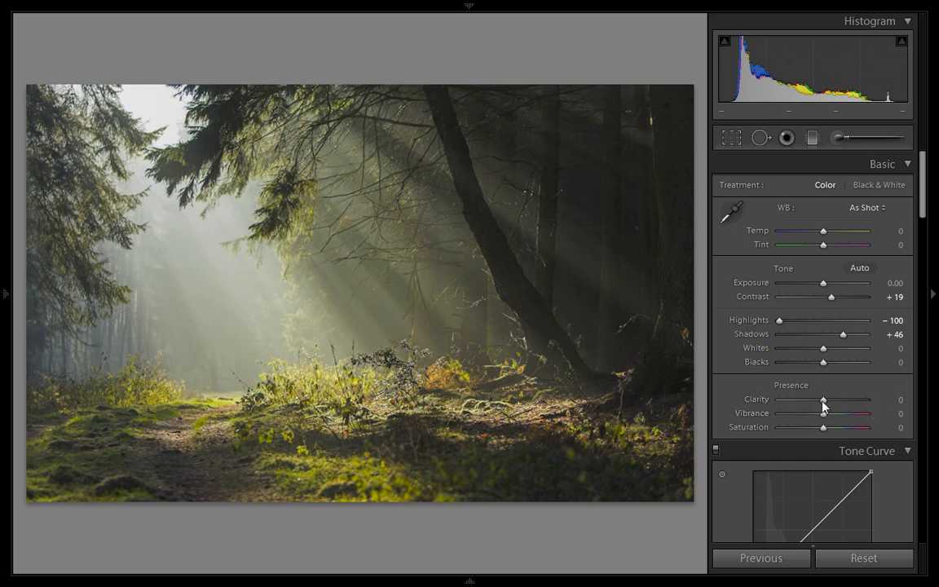
Give the forest photo Clarity +13 and Vibrance +31 in the Presence section
drag(823, 401, 850, 403)
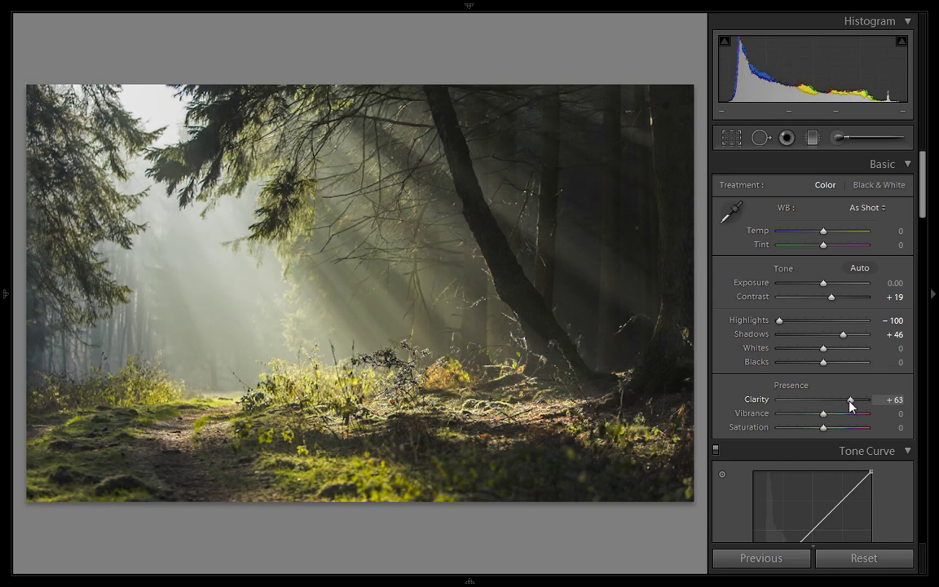
drag(849, 402, 828, 406)
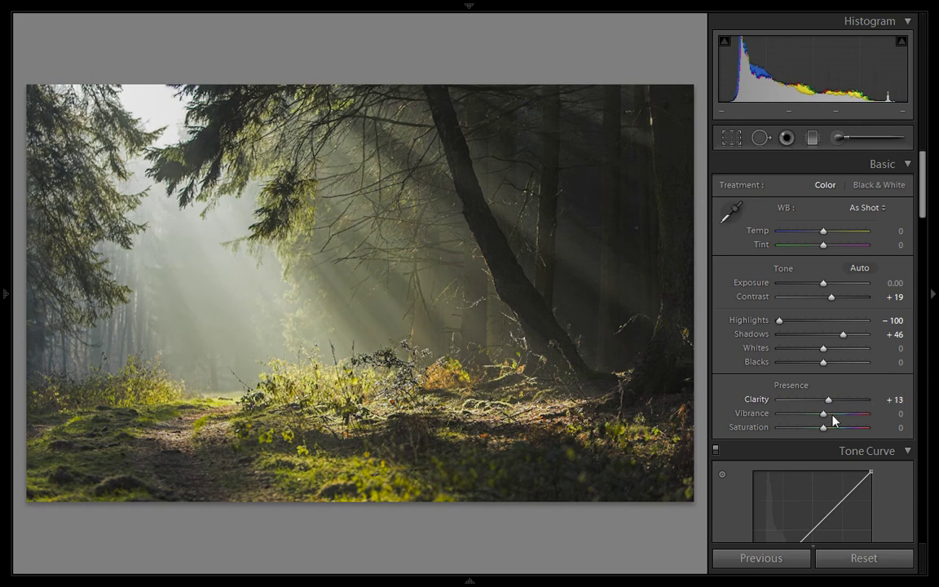
drag(827, 418, 839, 418)
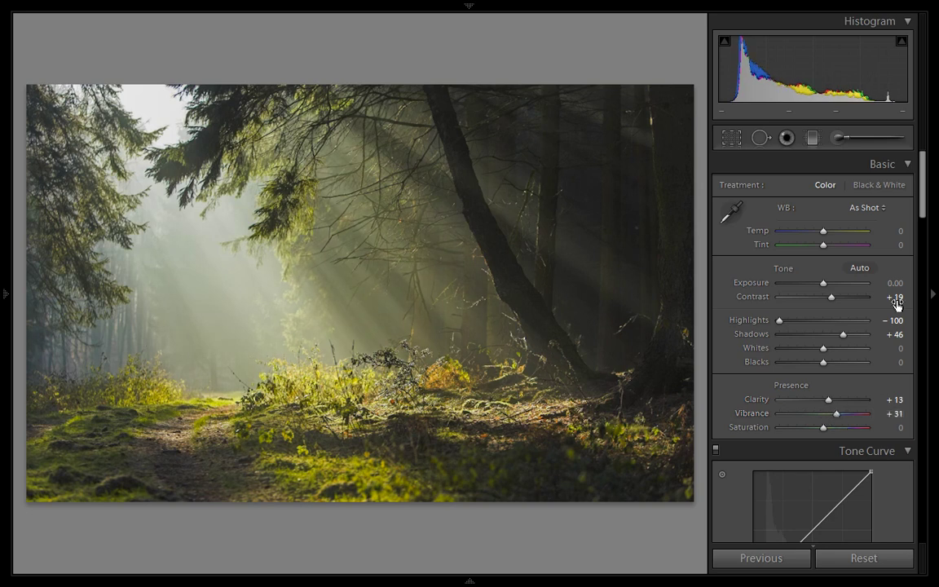
In Split Toning, tint the highlights a warm golden-orange at hue 37
scroll(924, 212, down, 3)
drag(923, 212, 933, 357)
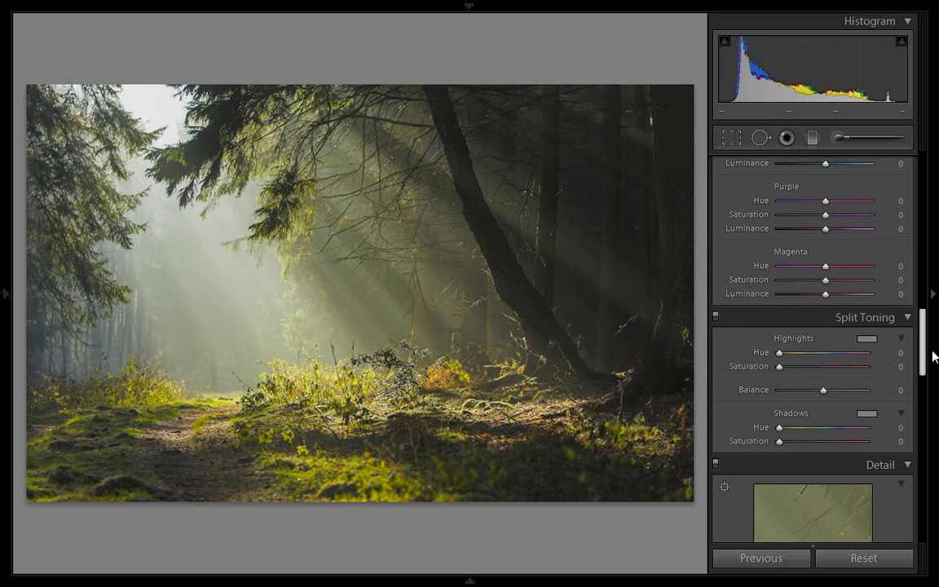
click(868, 339)
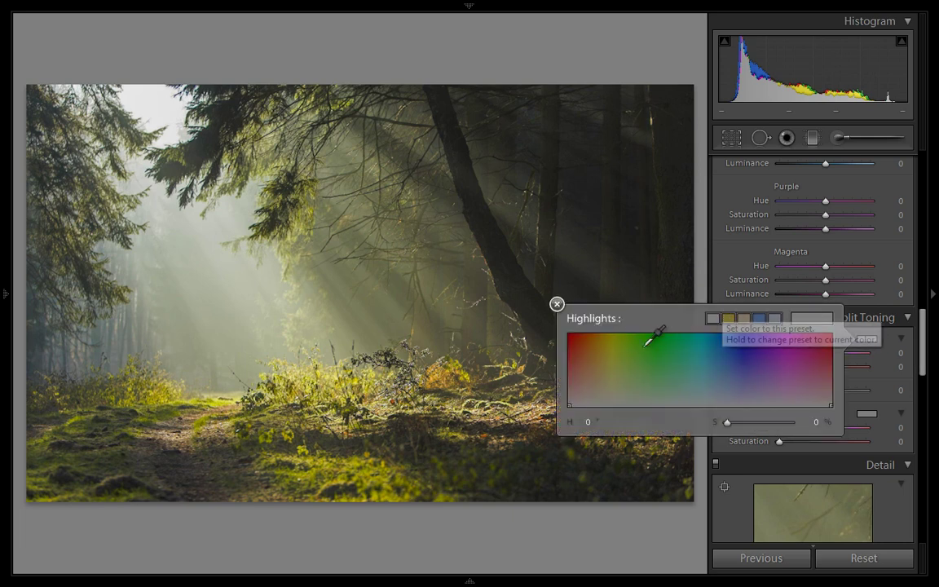
click(601, 353)
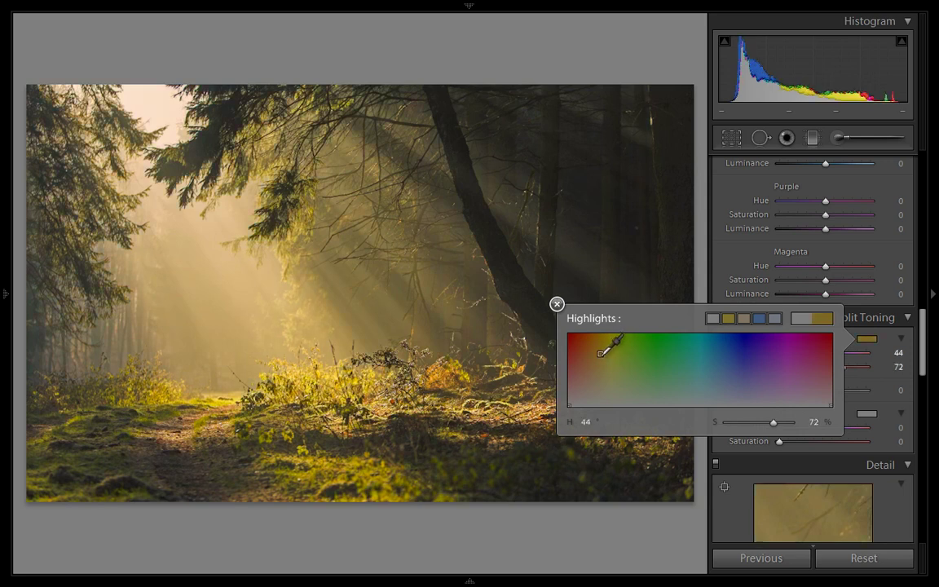
click(601, 366)
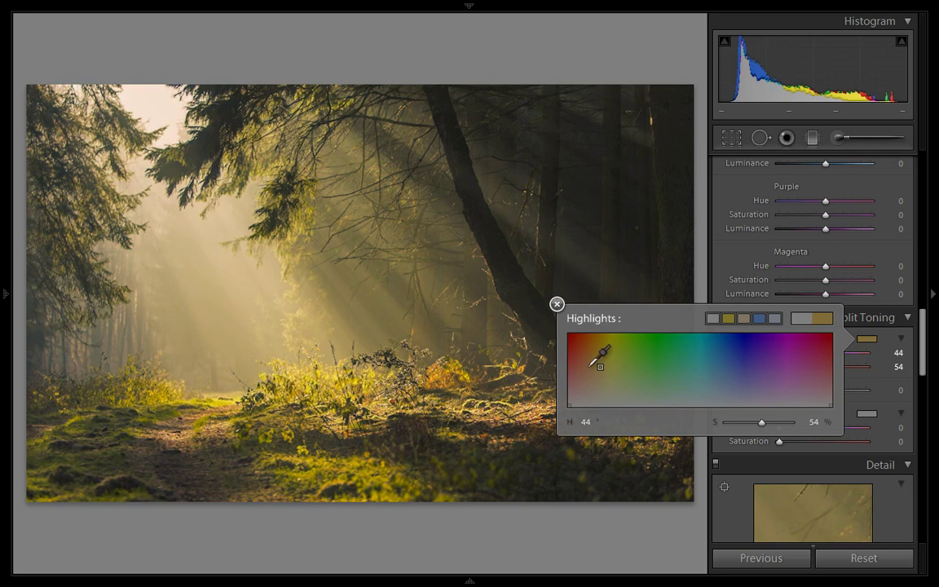
click(586, 367)
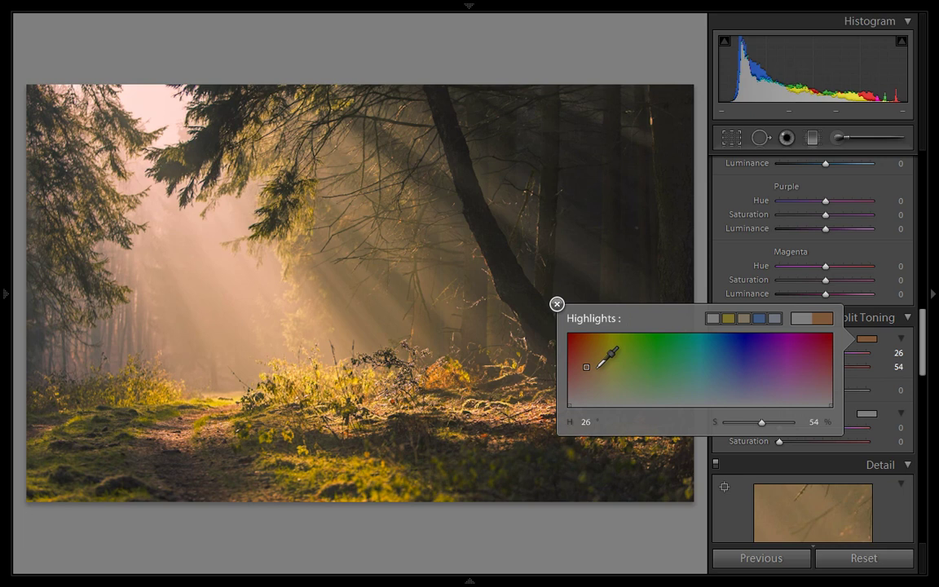
click(596, 368)
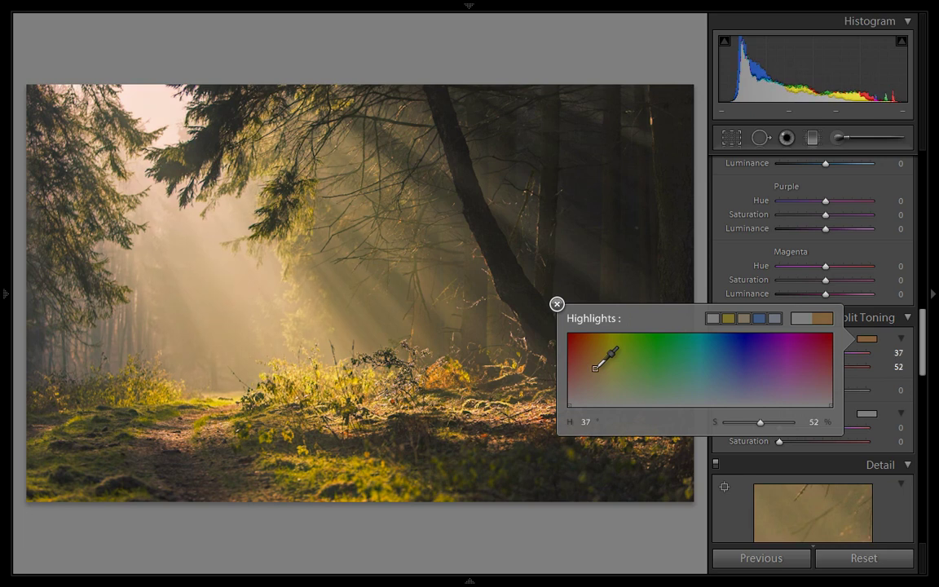
click(557, 305)
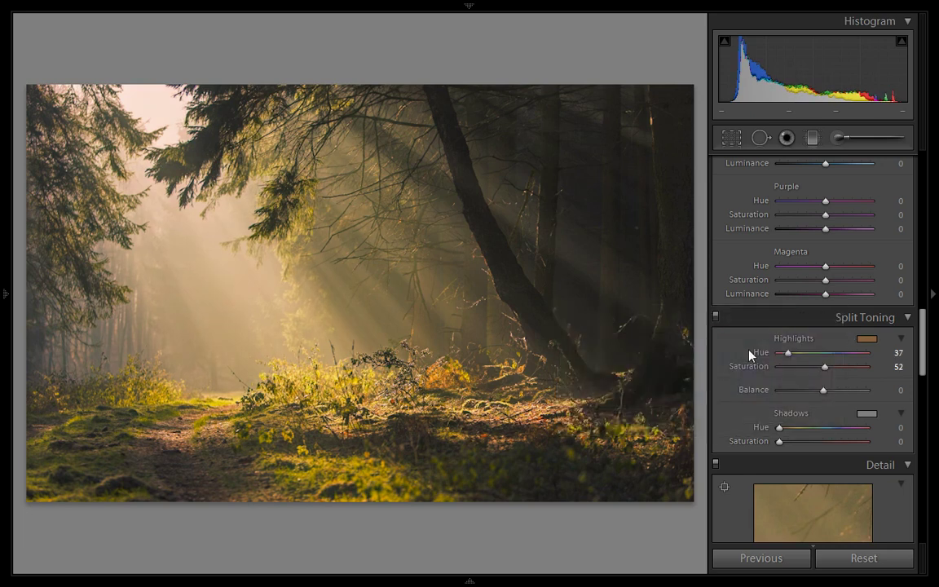
Tint the shadows tan at hue 37 with saturation 16, keeping Balance at 0
click(869, 414)
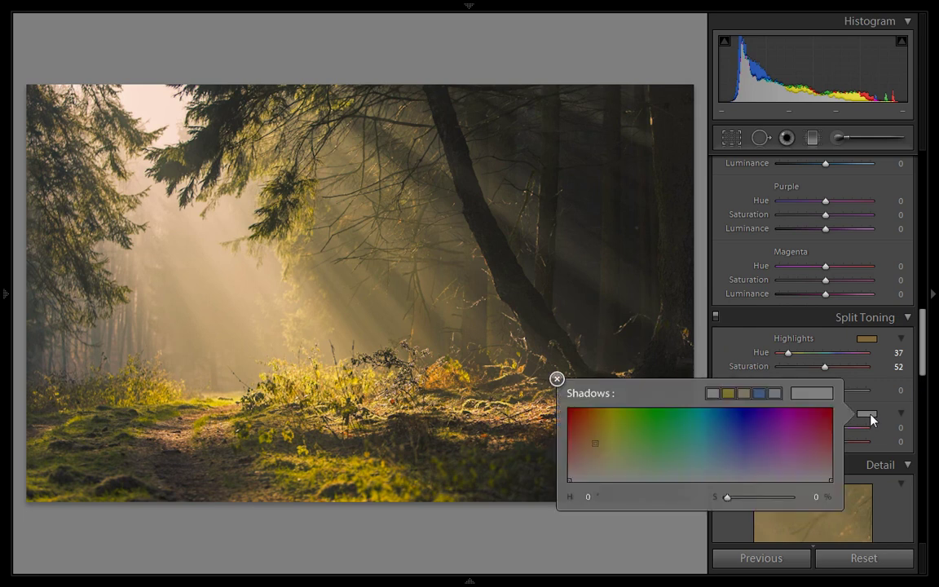
click(775, 394)
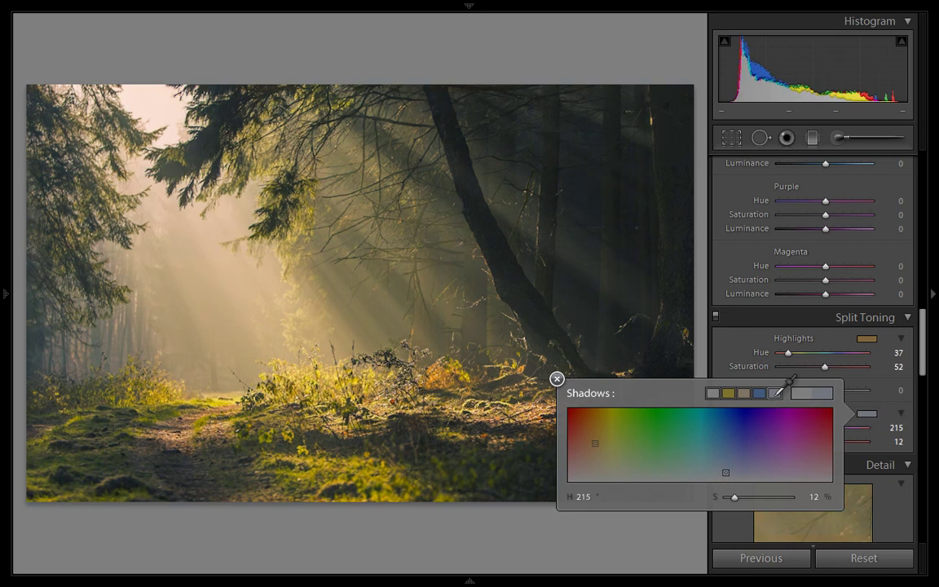
click(747, 393)
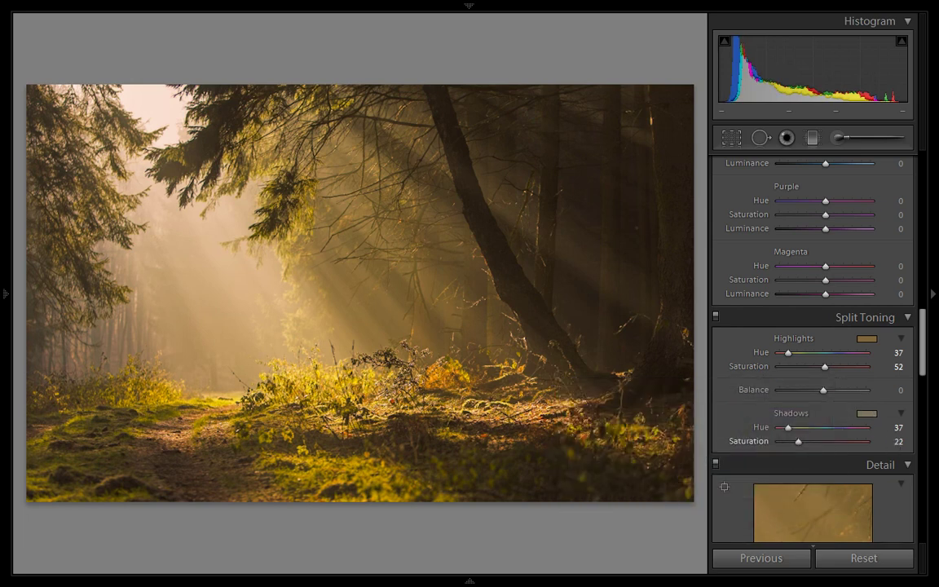
drag(897, 441, 892, 441)
drag(883, 390, 751, 396)
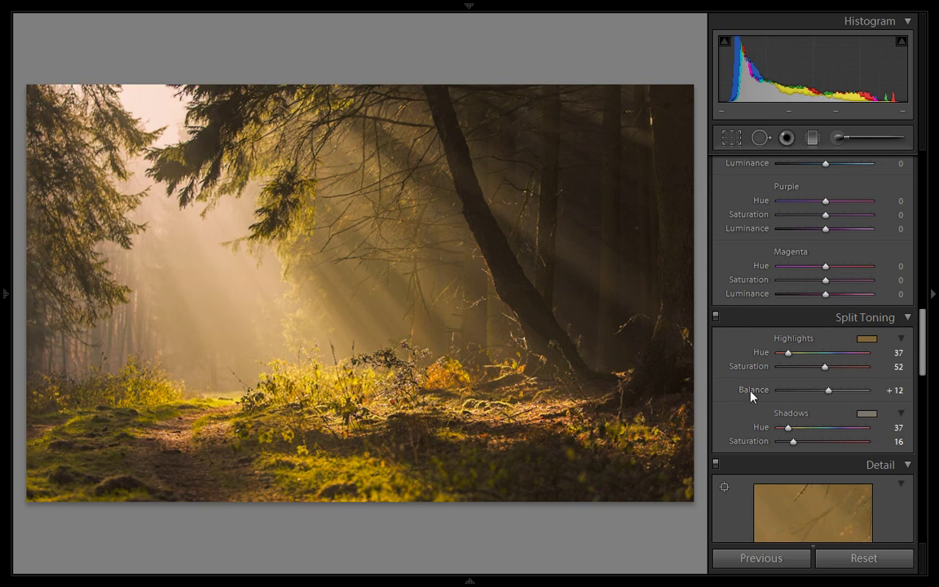
double_click(752, 392)
Set Tint to +9 with Temperature left at 0
scroll(921, 322, up, 1)
drag(921, 319, 913, 167)
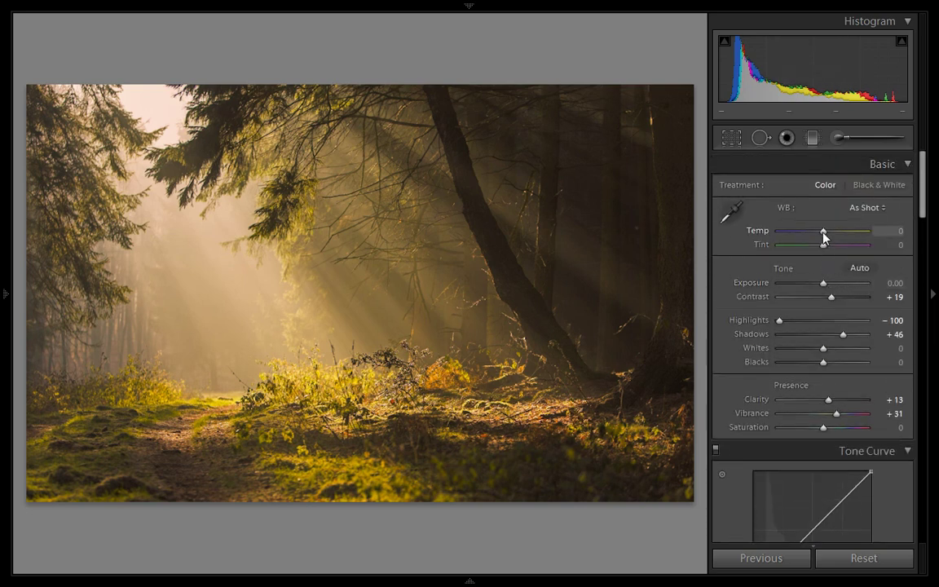
drag(824, 235, 828, 245)
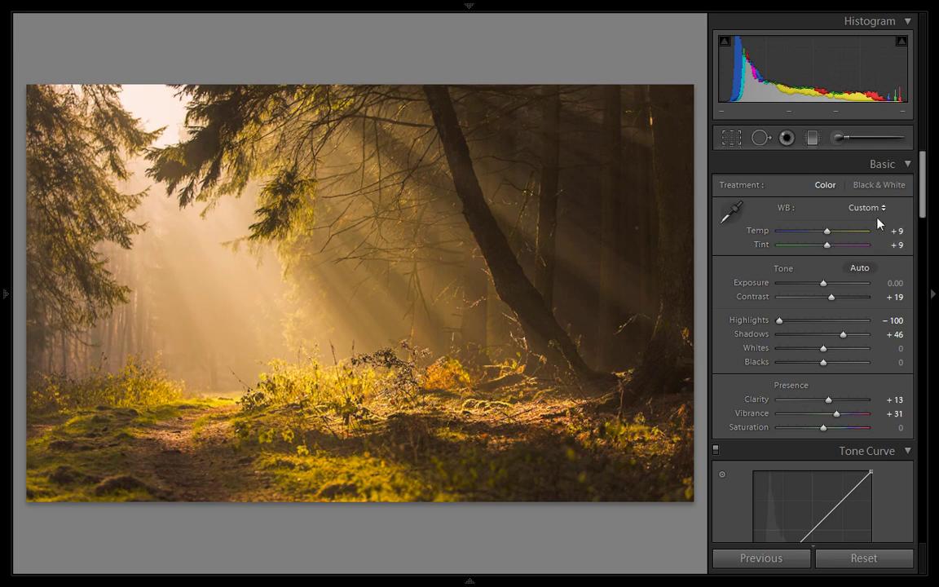
double_click(754, 235)
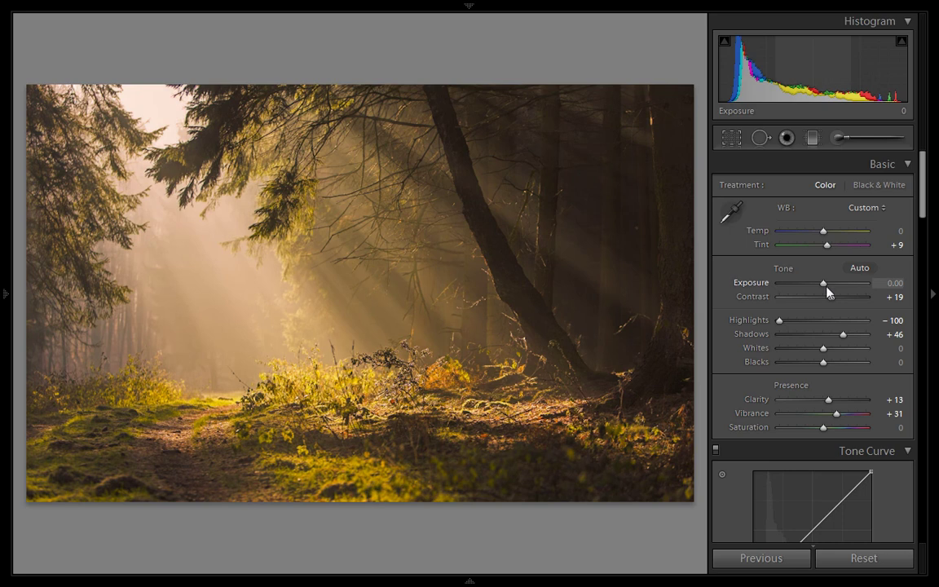
Set Exposure to -0.13, Whites to +43 and Blacks to -6
drag(824, 283, 823, 285)
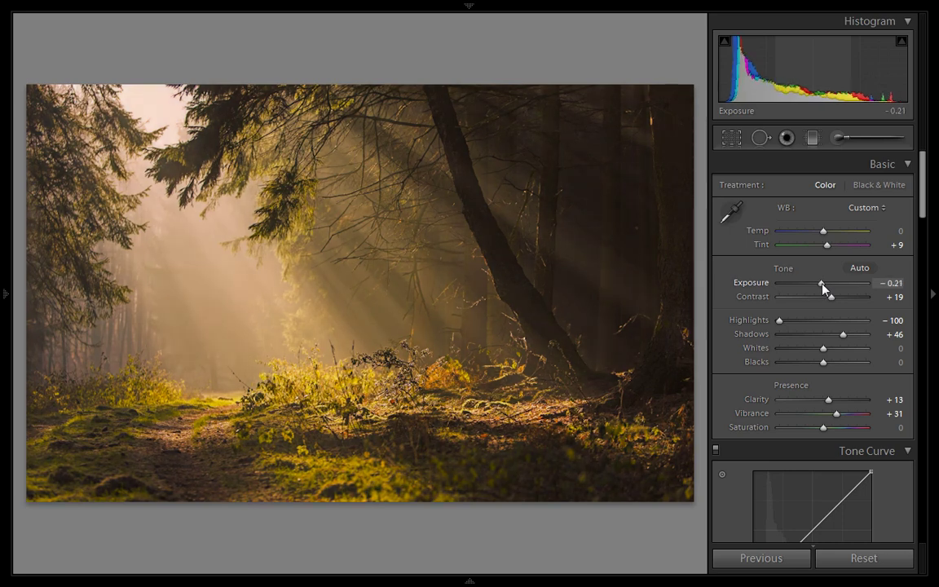
drag(824, 285, 825, 285)
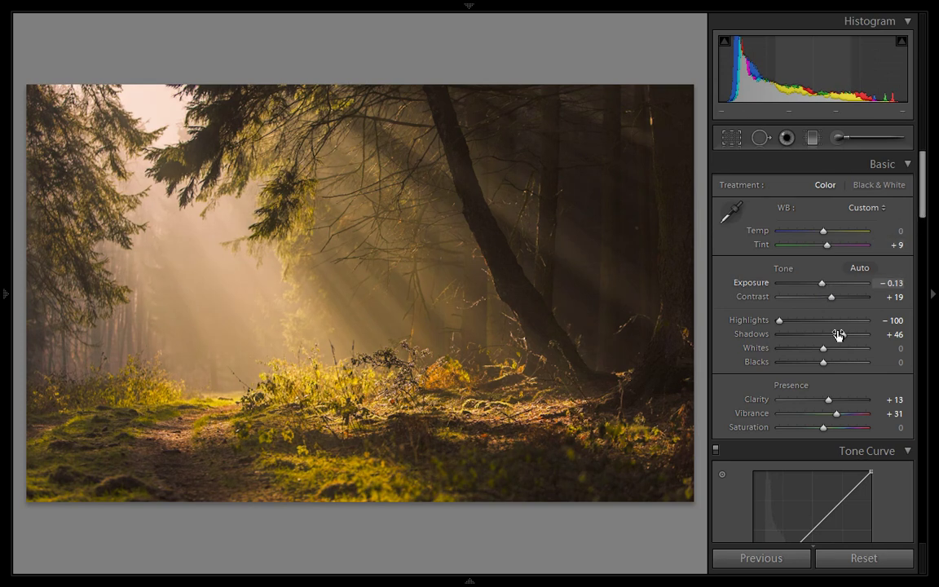
drag(823, 349, 838, 353)
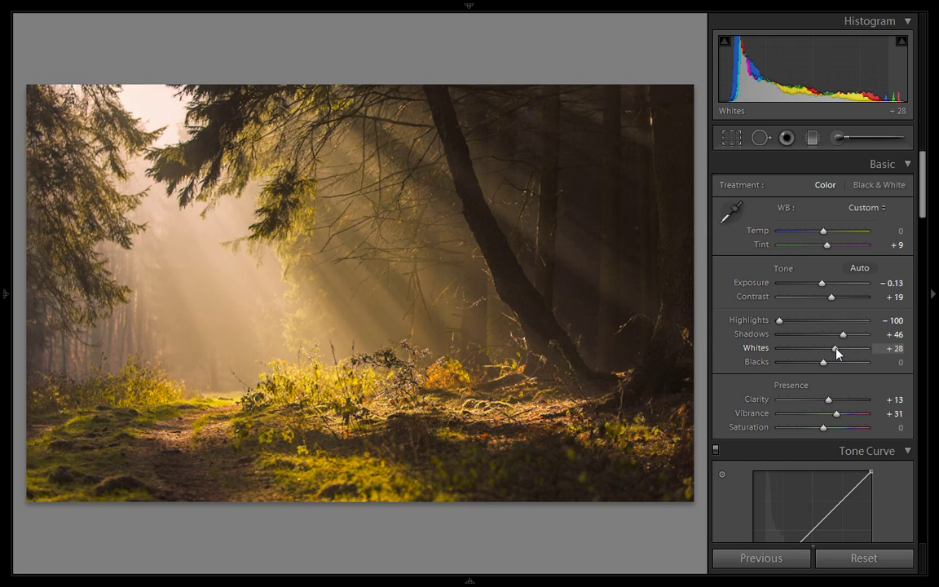
drag(837, 352, 845, 355)
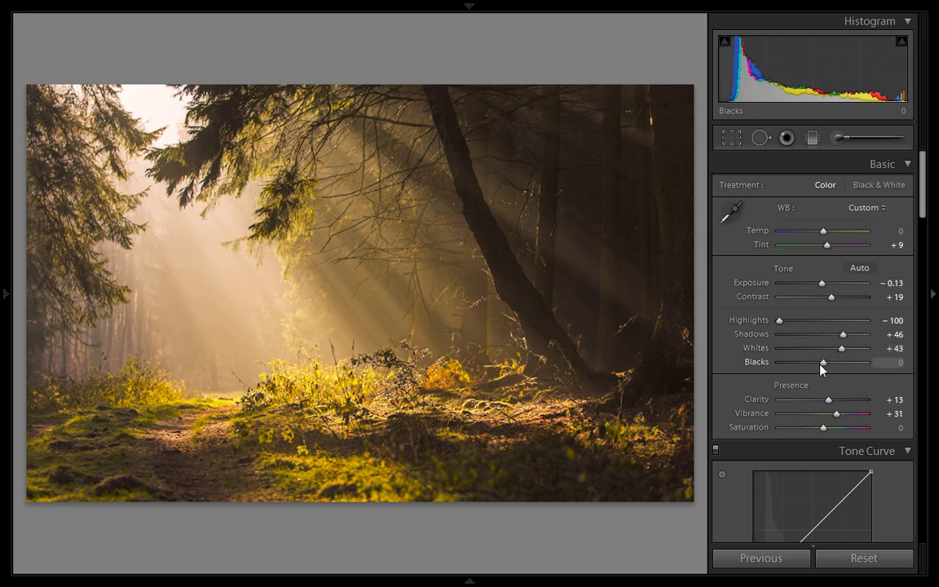
drag(821, 369, 819, 370)
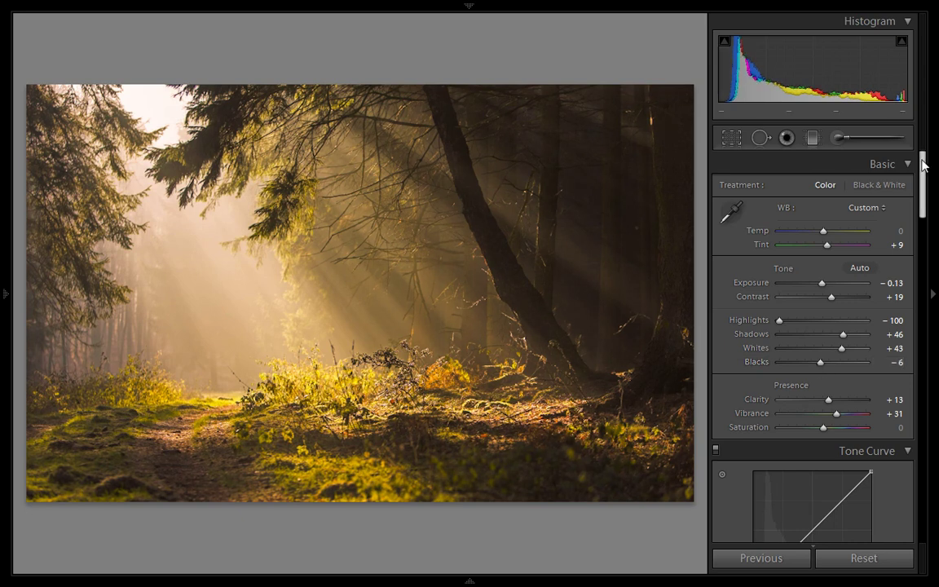
Shift HSL Yellow Hue to -57, leaving Green Saturation at 0
drag(924, 165, 922, 258)
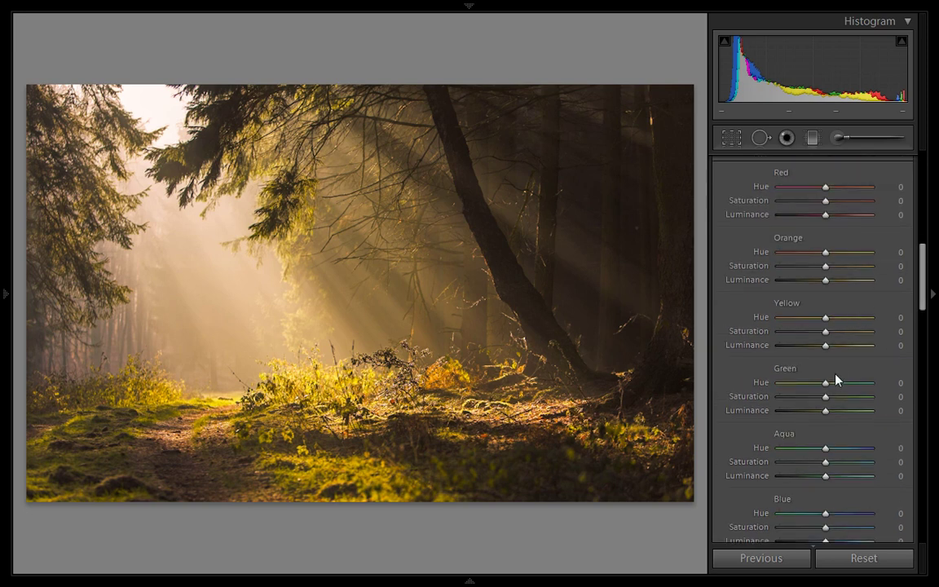
drag(825, 397, 774, 403)
double_click(764, 396)
drag(826, 318, 803, 325)
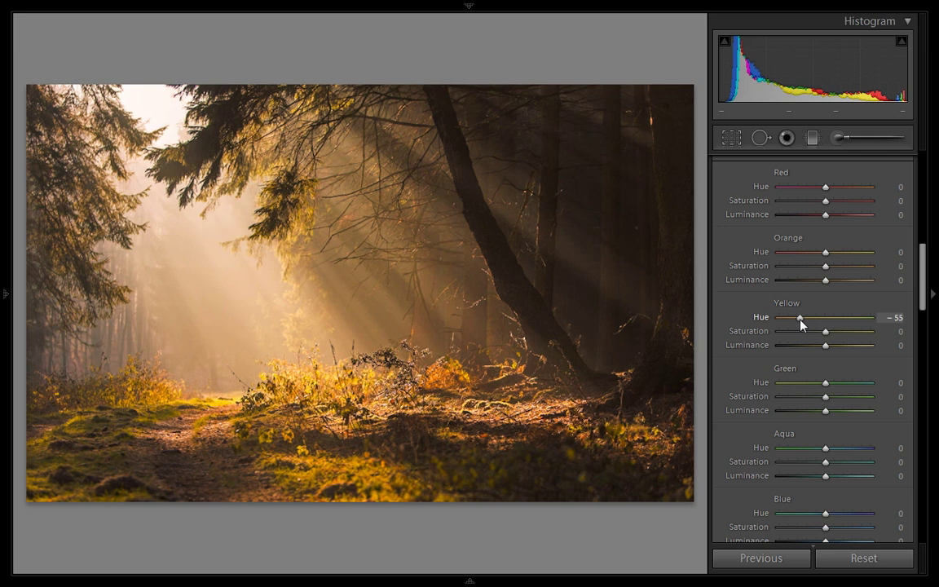
drag(801, 324, 800, 323)
drag(925, 293, 929, 417)
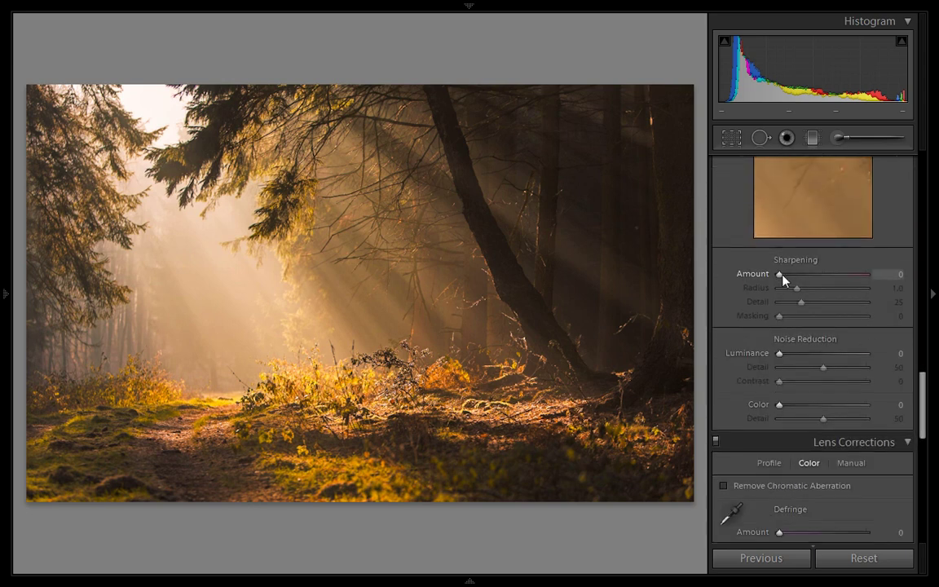
Set the Detail panel's Sharpening Amount to 21
drag(782, 275, 793, 275)
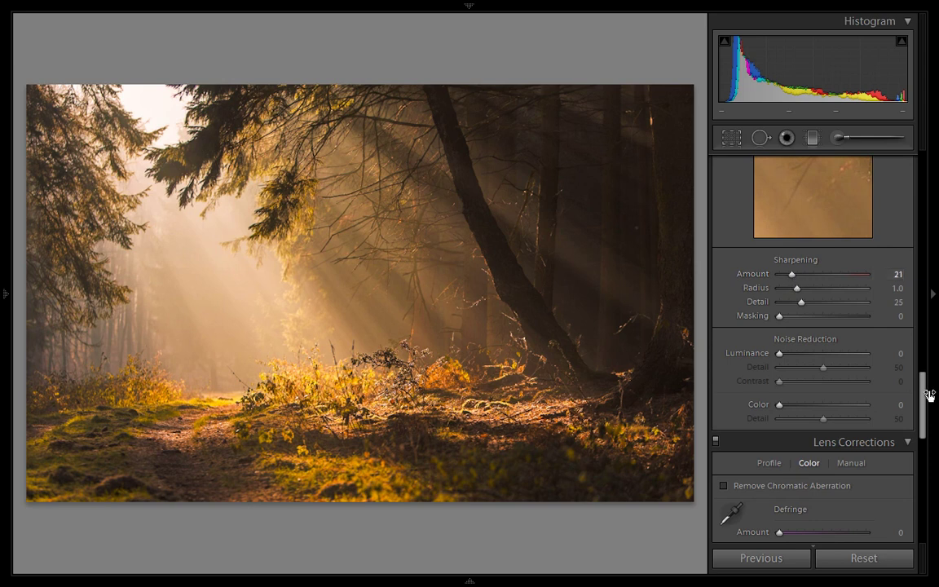
drag(925, 392, 914, 171)
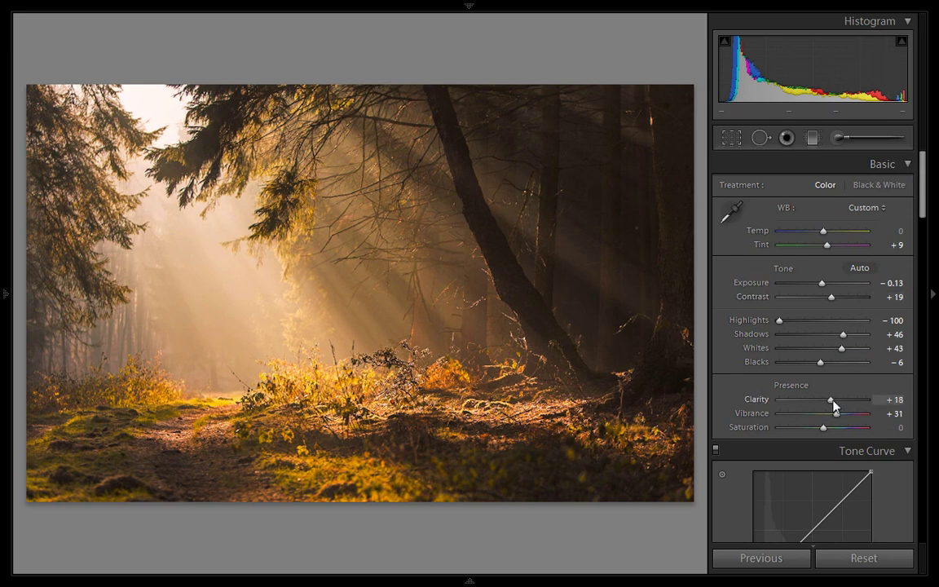
Raise Clarity to +19 and check Before/After, ending on the warm edit
drag(833, 400, 835, 407)
key(backslash)
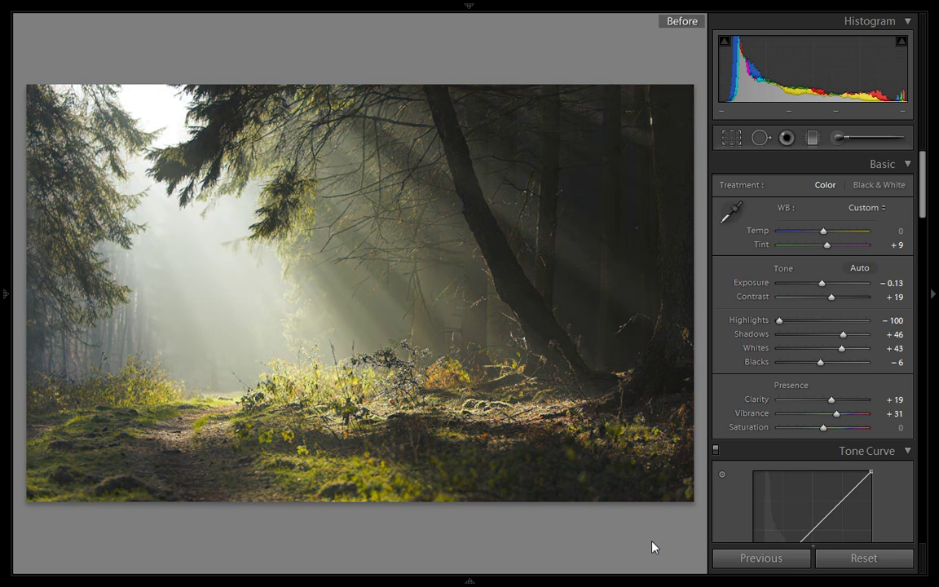
key(backslash)
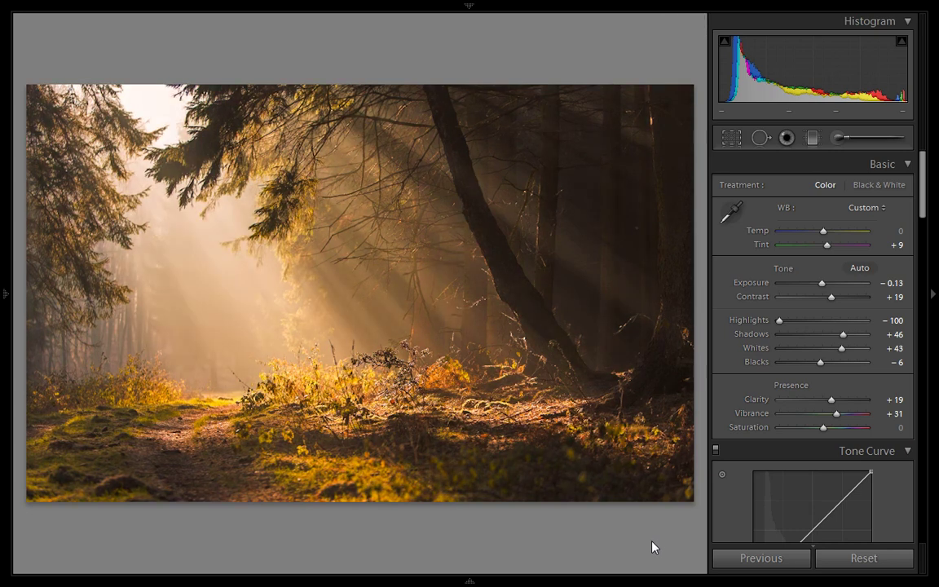